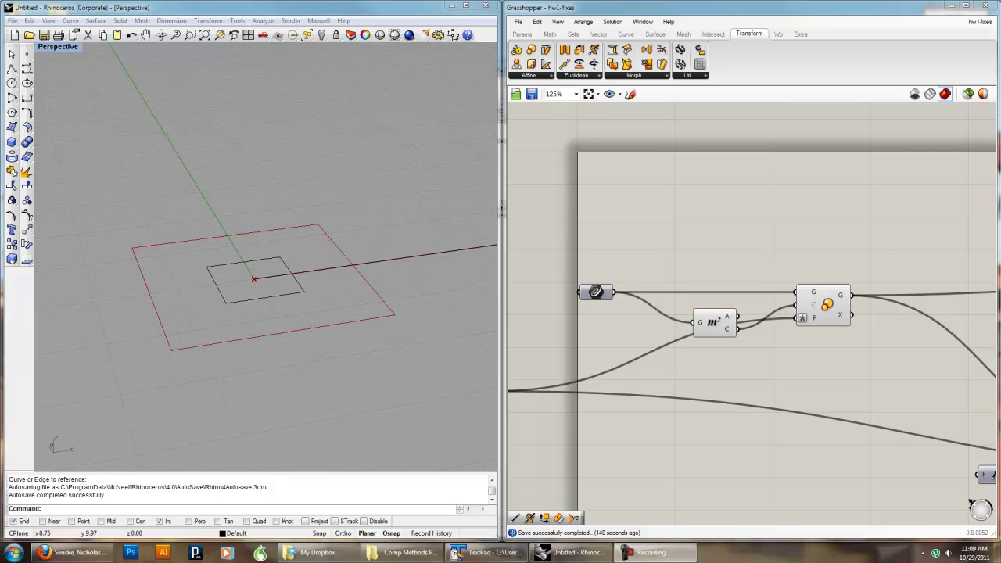
Add a second Area component via the 'are' search and place it above the existing one.
right_click_drag(377, 233, 387, 174)
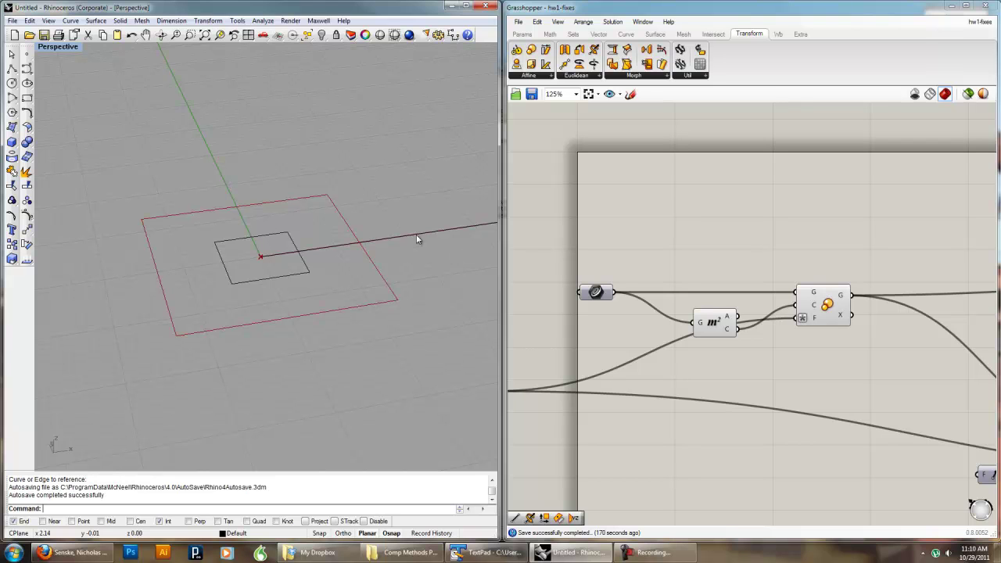
double_click(645, 230)
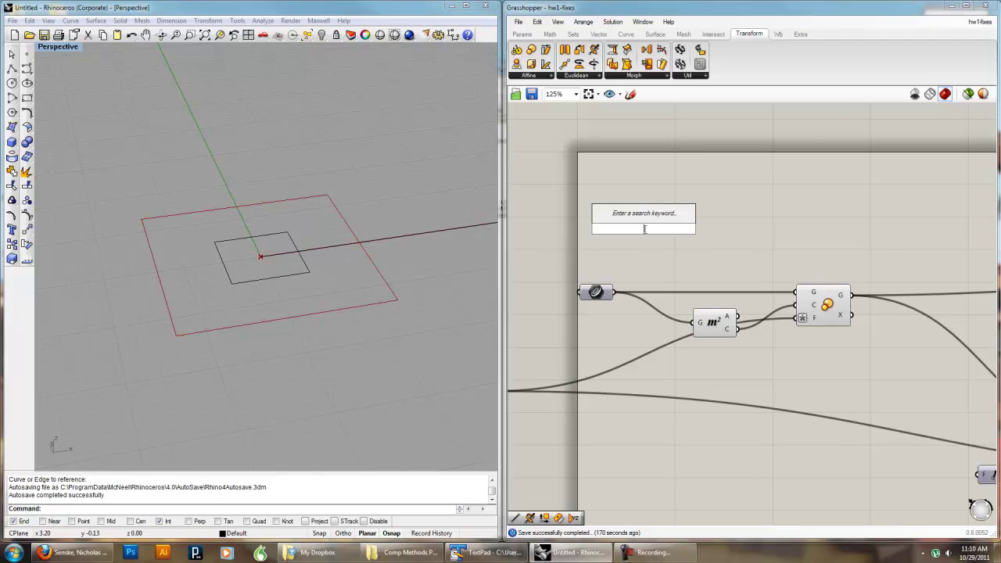
type("are")
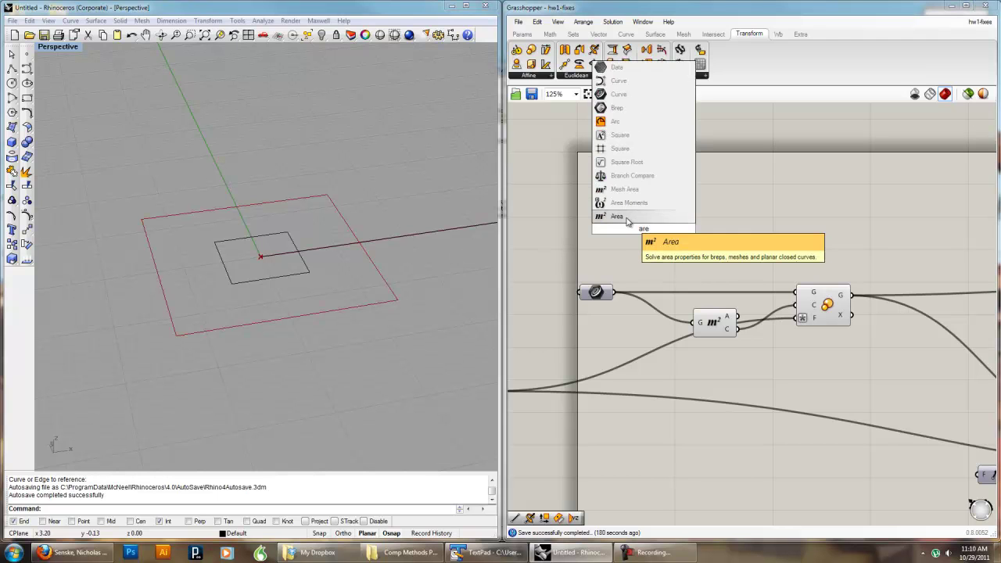
left_click(626, 218)
left_click_drag(647, 236, 674, 239)
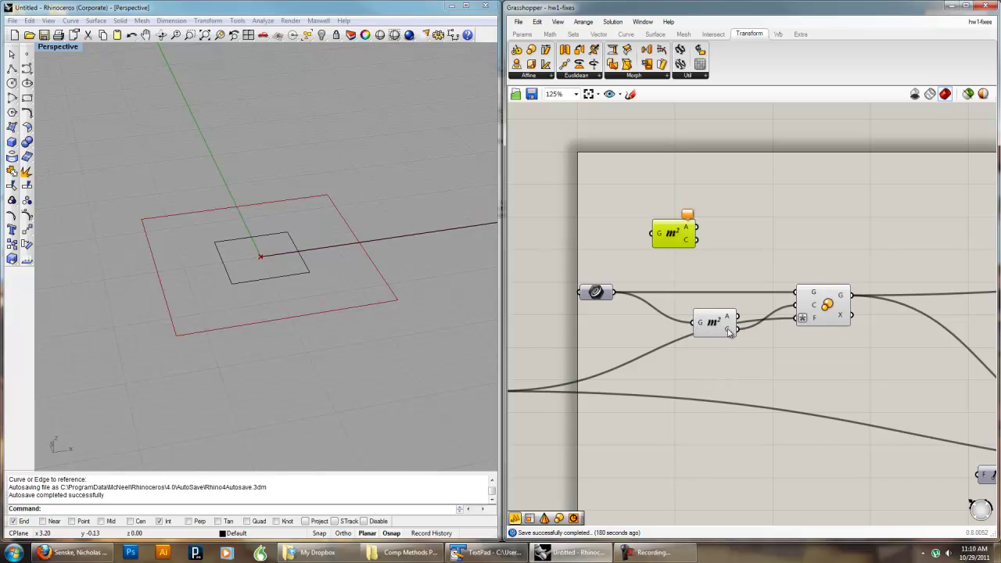
Select the original Area component and orbit the Rhino view to look down on the squares.
left_click(725, 327)
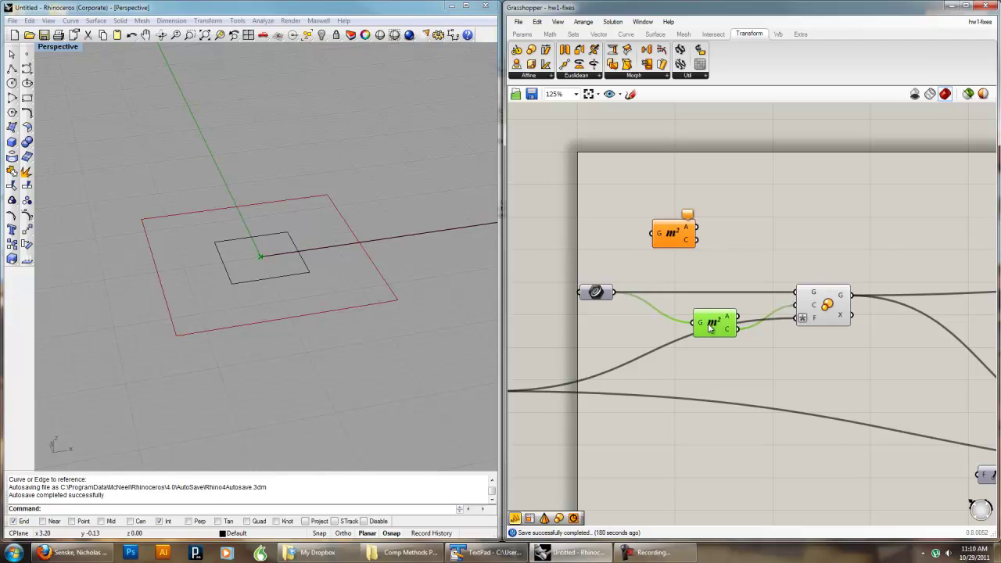
right_click_drag(363, 260, 226, 245)
right_click_drag(273, 335, 285, 334)
scroll(285, 334, "up", 5)
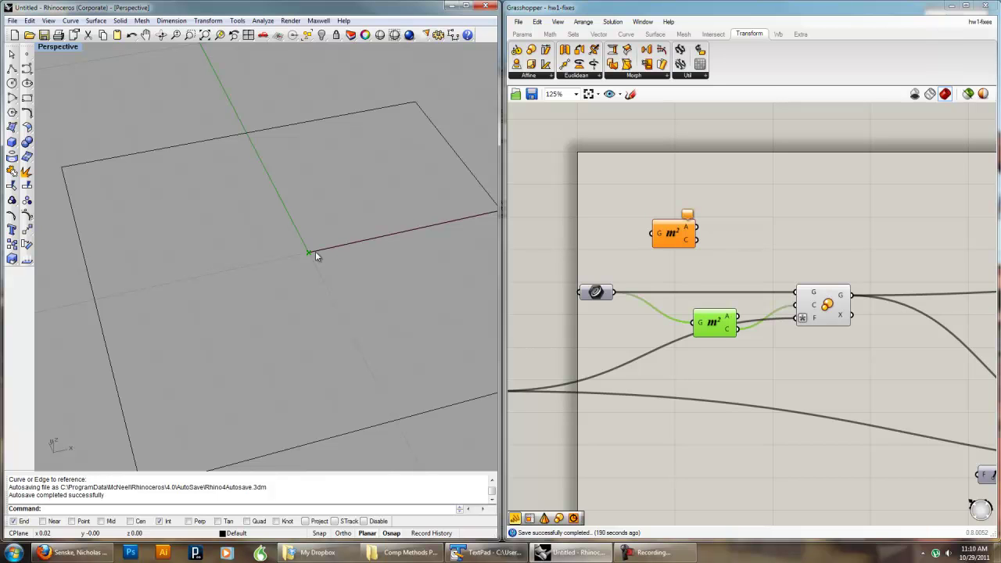
Delete the extra Area component from the canvas.
scroll(315, 251, "down", 4)
left_click(669, 240)
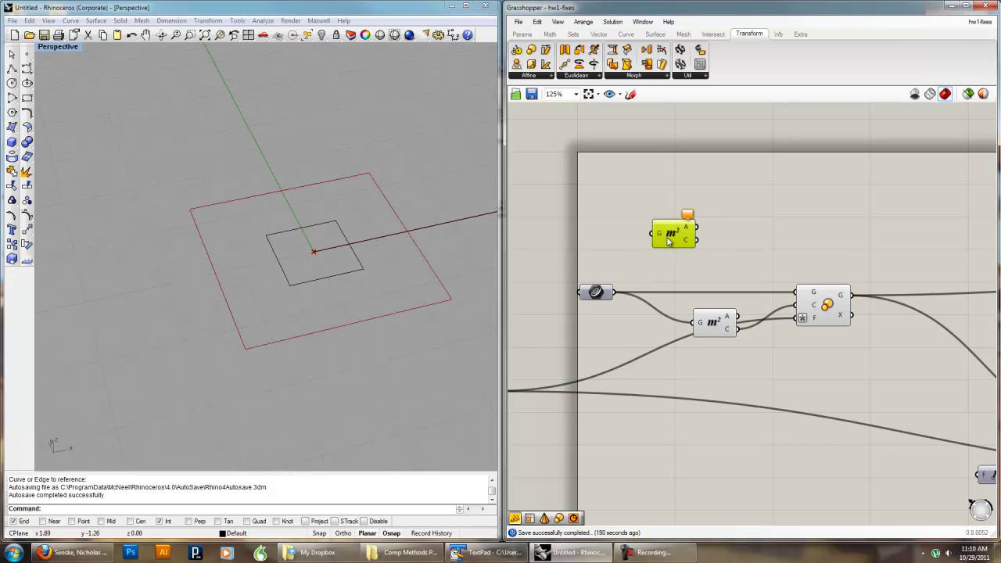
key("Delete")
Select the Scale component to preview the larger square centered on the Area centroid.
mouse_move(818, 307)
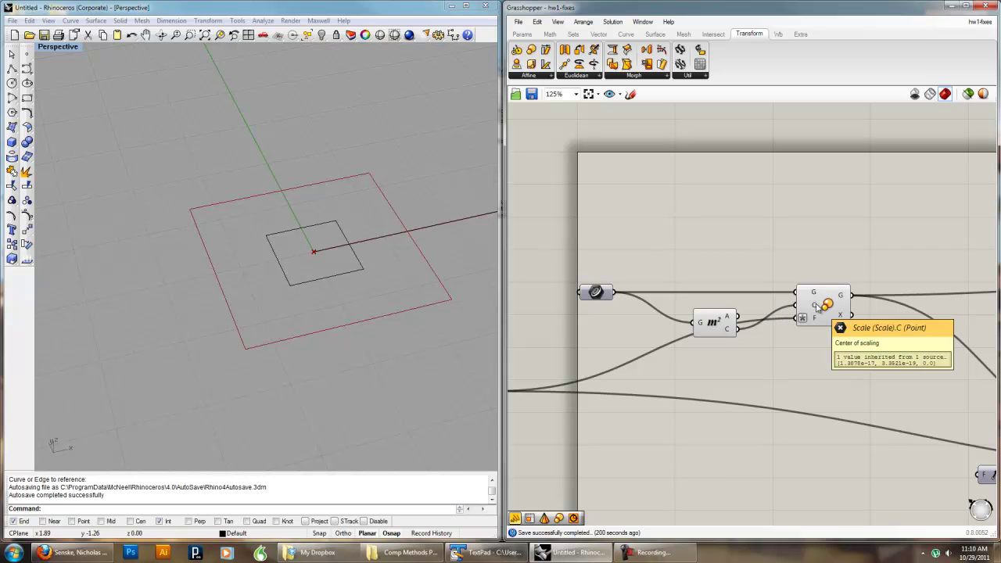
left_click(829, 307)
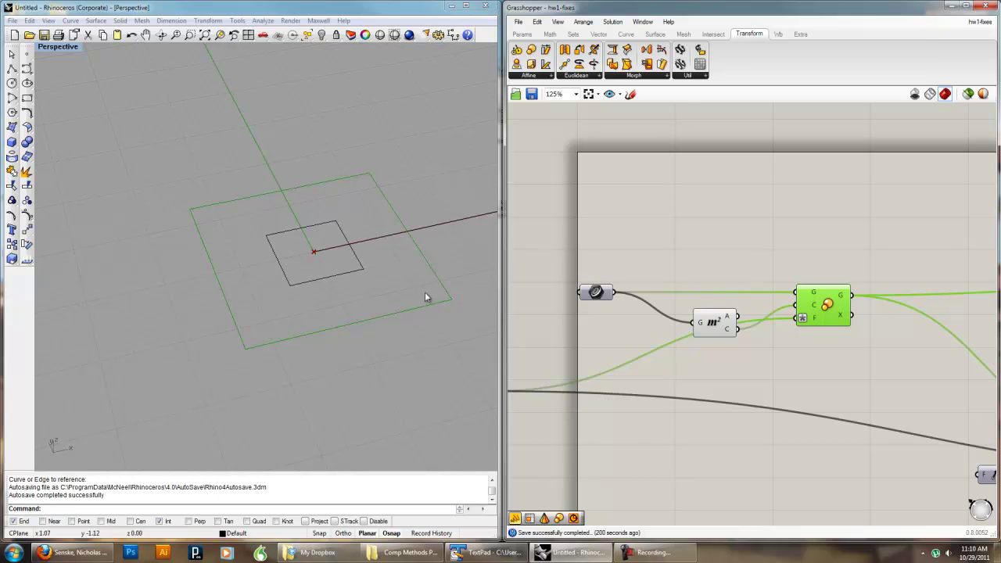
scroll(425, 297, "down", 5)
scroll(312, 241, "up", 5)
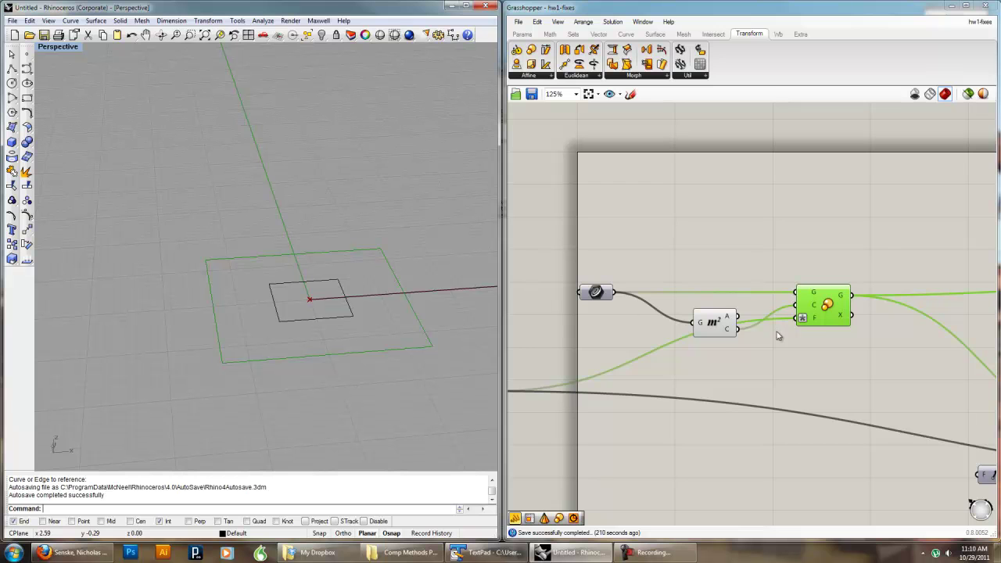
right_click_drag(882, 337, 805, 328)
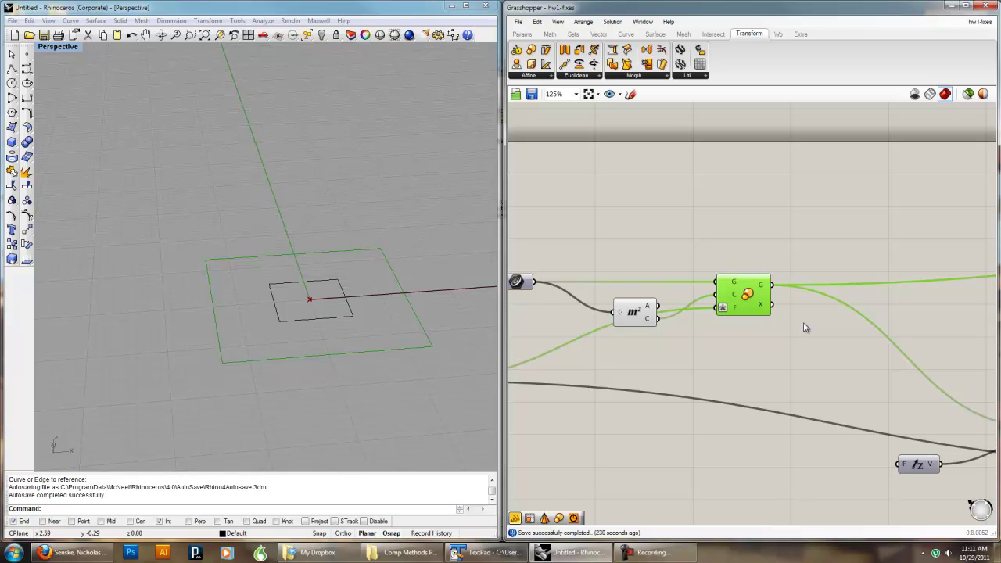
Deselect Scale and zoom the canvas out until the Loft component is visible.
left_click(799, 354)
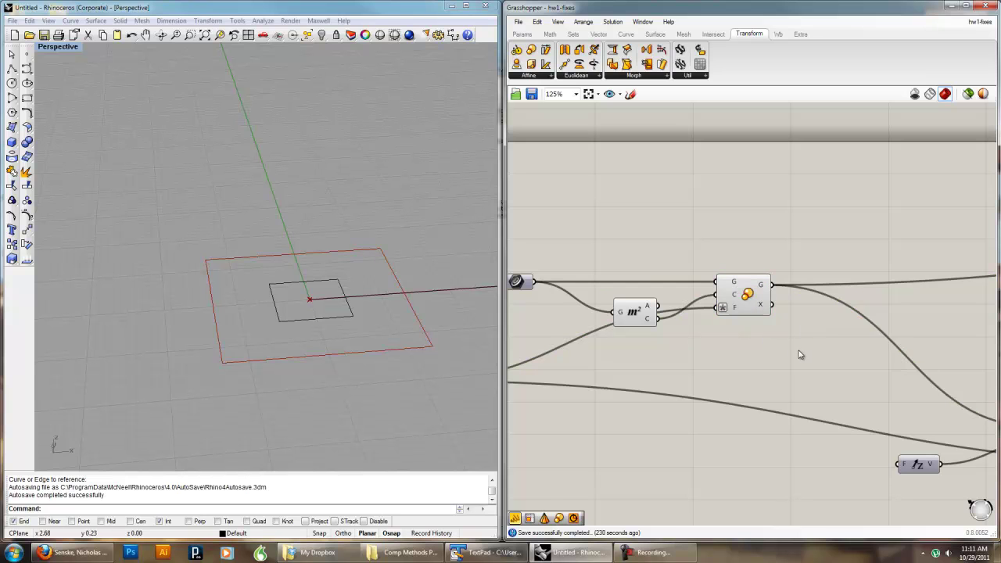
scroll(808, 335, "down", 3)
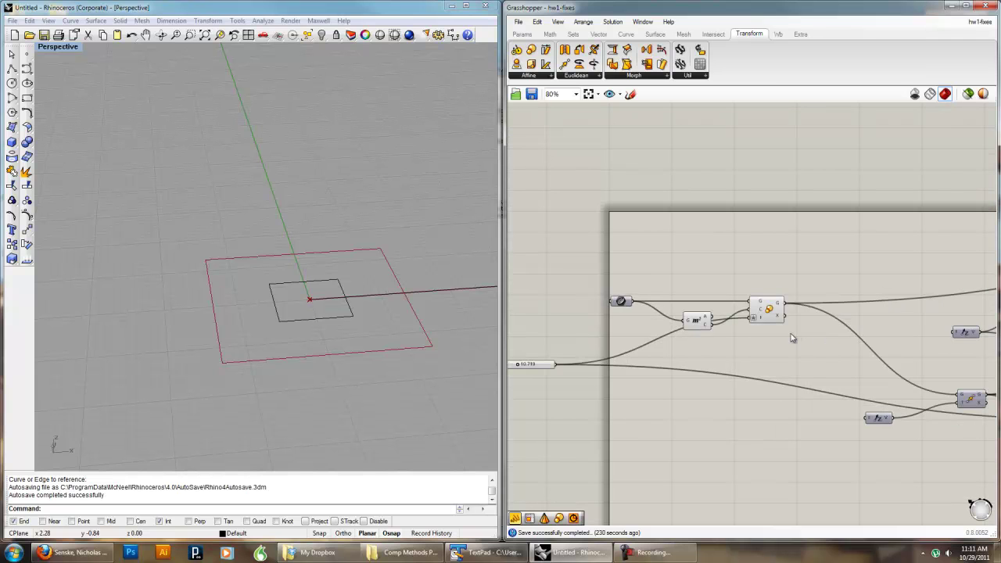
scroll(793, 337, "down", 1)
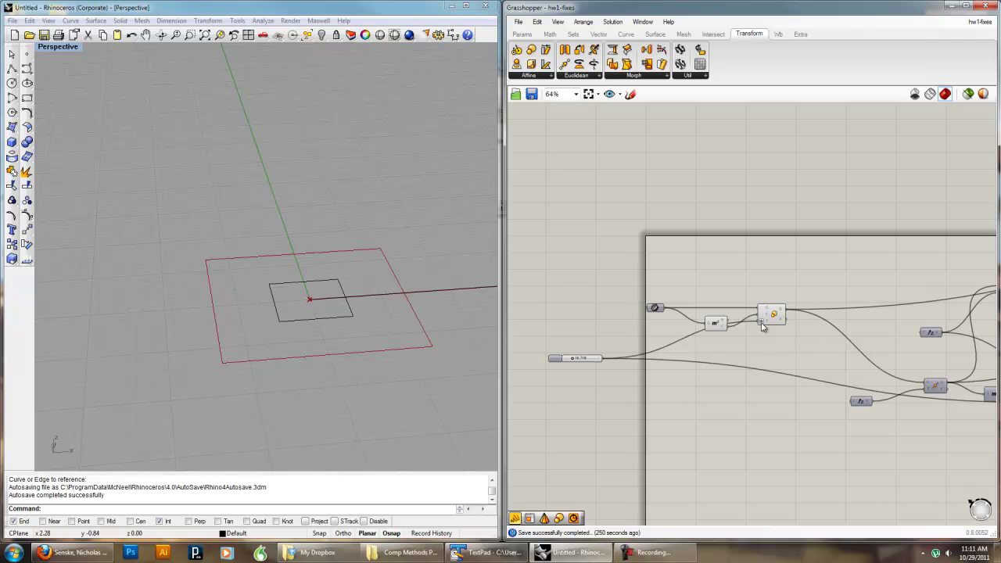
mouse_move(403, 321)
right_mouse_down()
mouse_move(409, 313)
mouse_move(401, 317)
right_mouse_up()
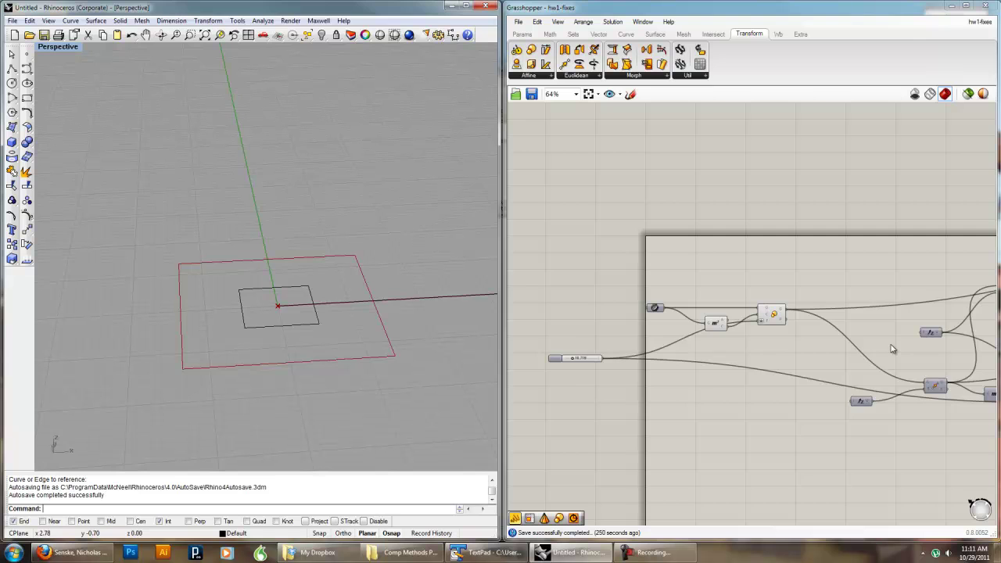
scroll(888, 351, "down", 2)
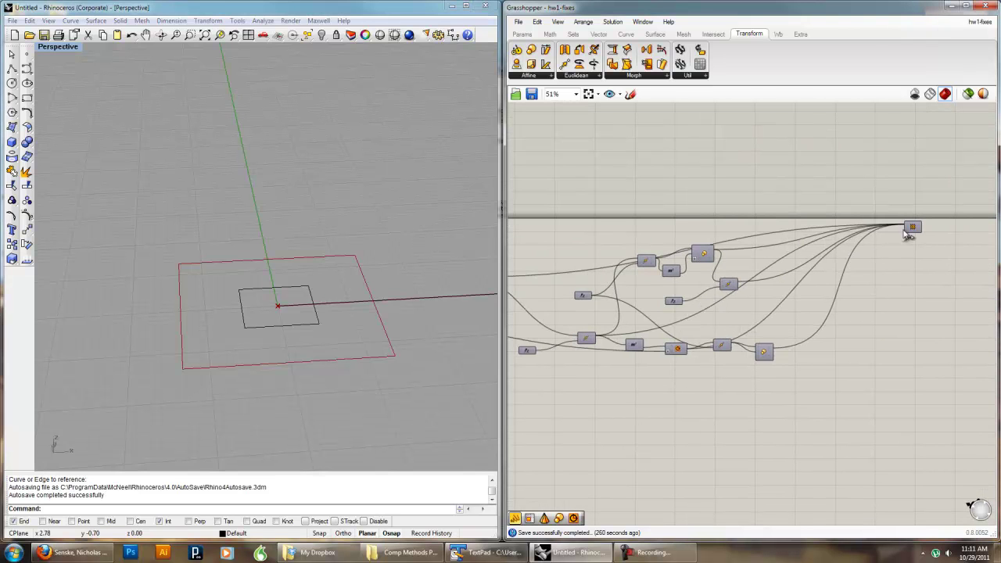
Enable Preview on the Loft component and orbit to view the full lofted column.
left_click(912, 227)
right_click(912, 227)
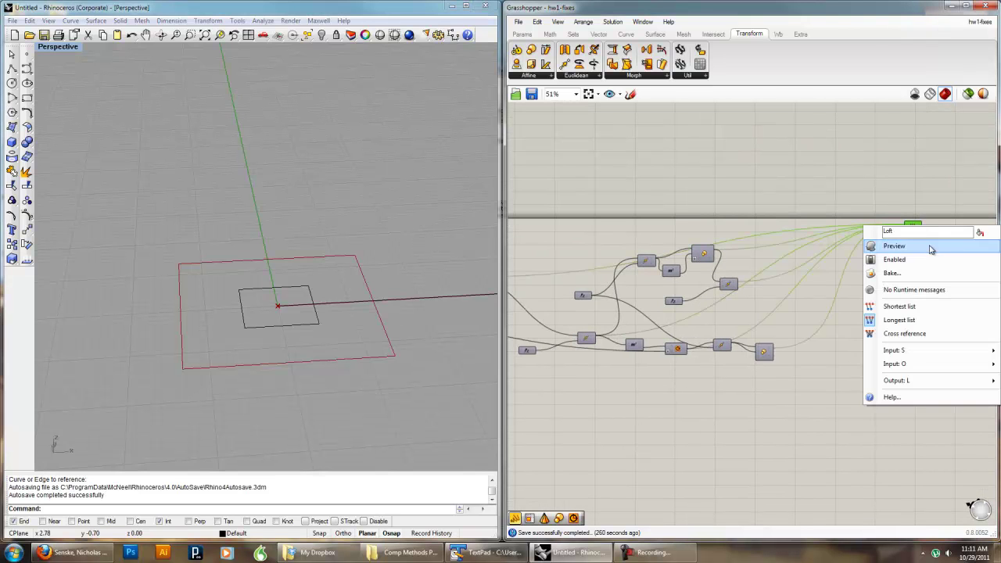
left_click(930, 249)
right_click_drag(376, 256, 342, 324)
scroll(345, 325, "down", 2)
right_click_drag(357, 281, 326, 277)
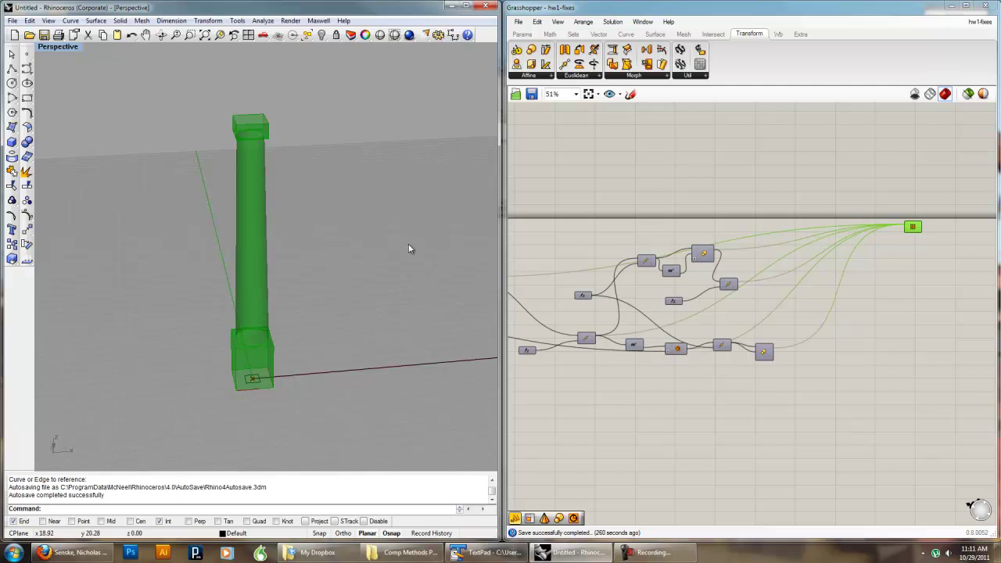
Place a Curve parameter on empty canvas space via the 'curve' search.
right_click_drag(715, 244, 621, 251)
double_click(774, 210)
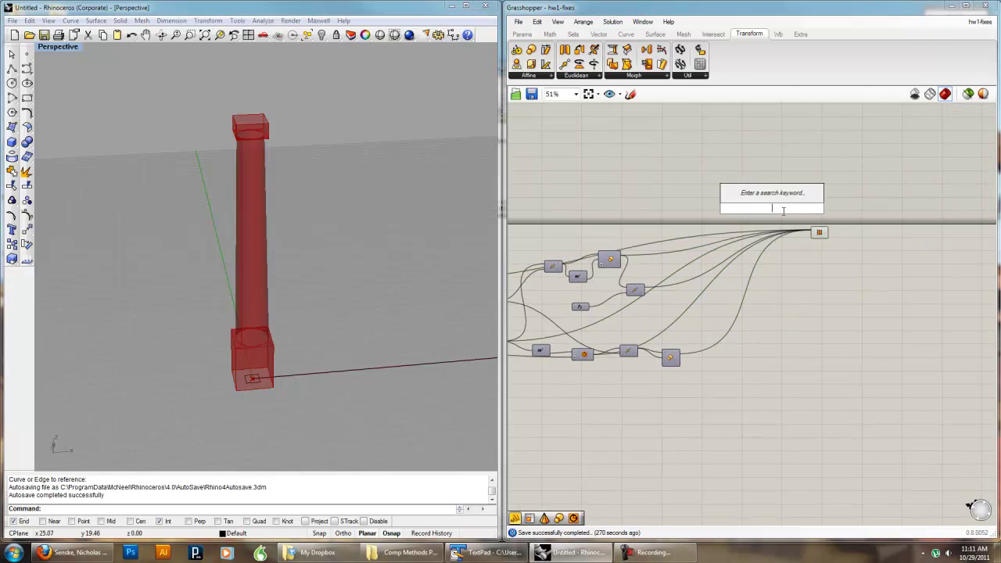
type("curve")
key("Up")
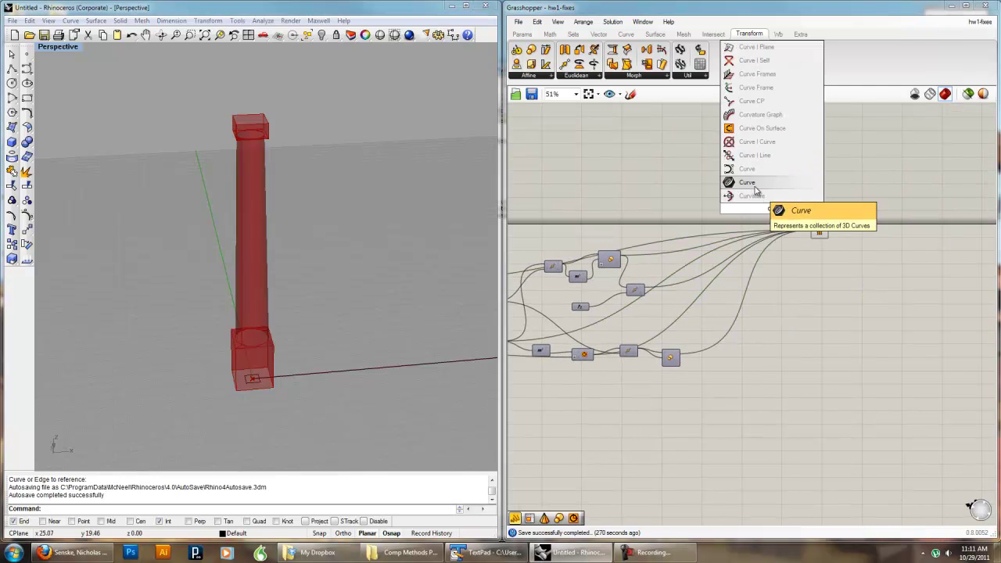
key("Return")
scroll(800, 208, "up", 2)
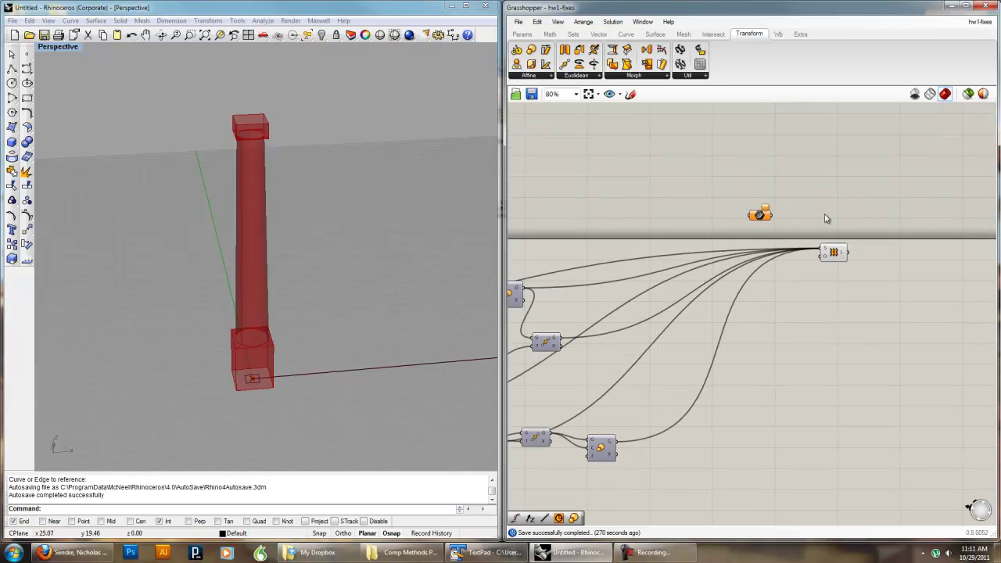
Add a Divide Distance component and wire the Curve parameter into its C input.
double_click(826, 218)
type("len")
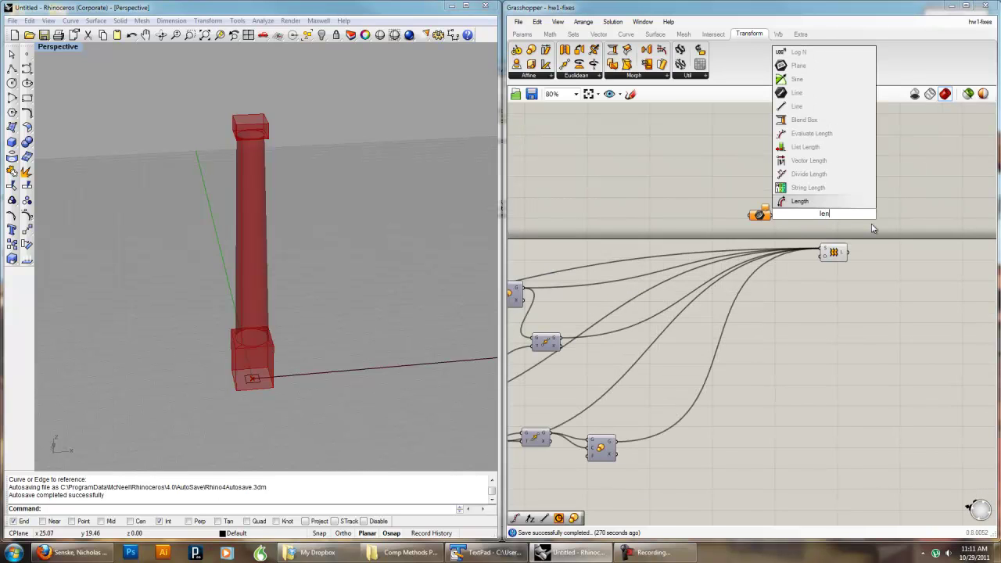
key("BackSpace")
key("BackSpace")
key("BackSpace")
type("d")
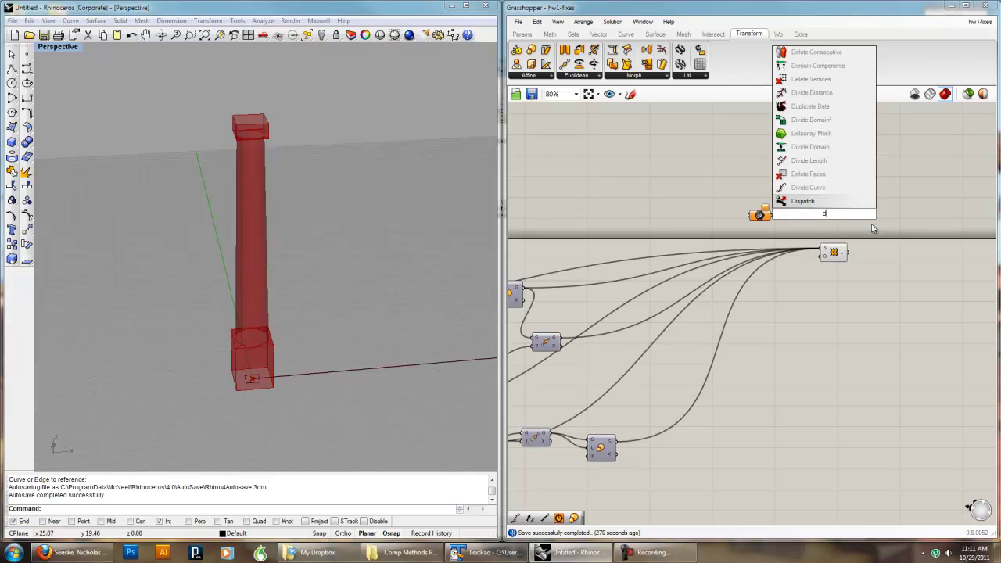
type("ivi")
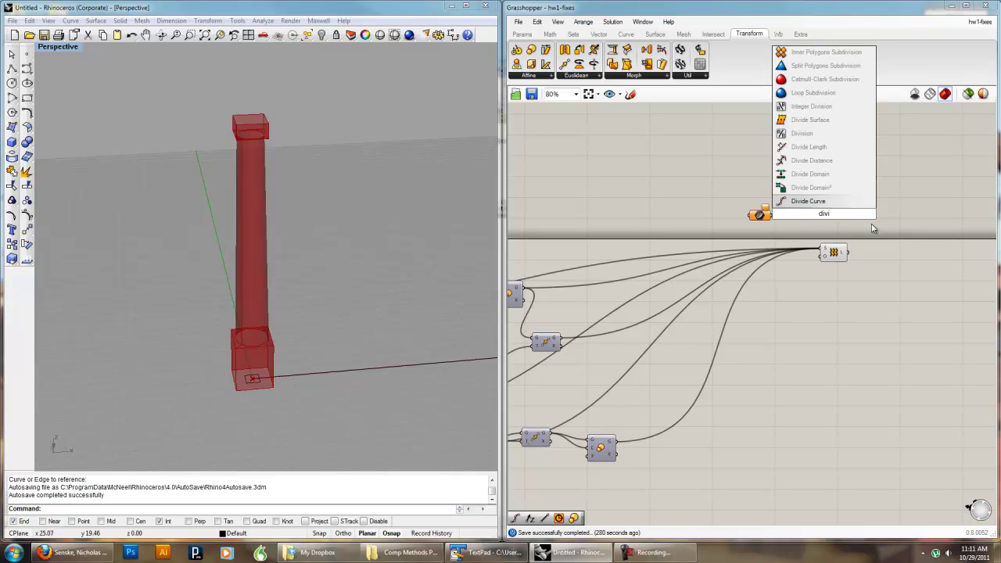
left_click(853, 158)
left_click_drag(778, 219, 813, 208)
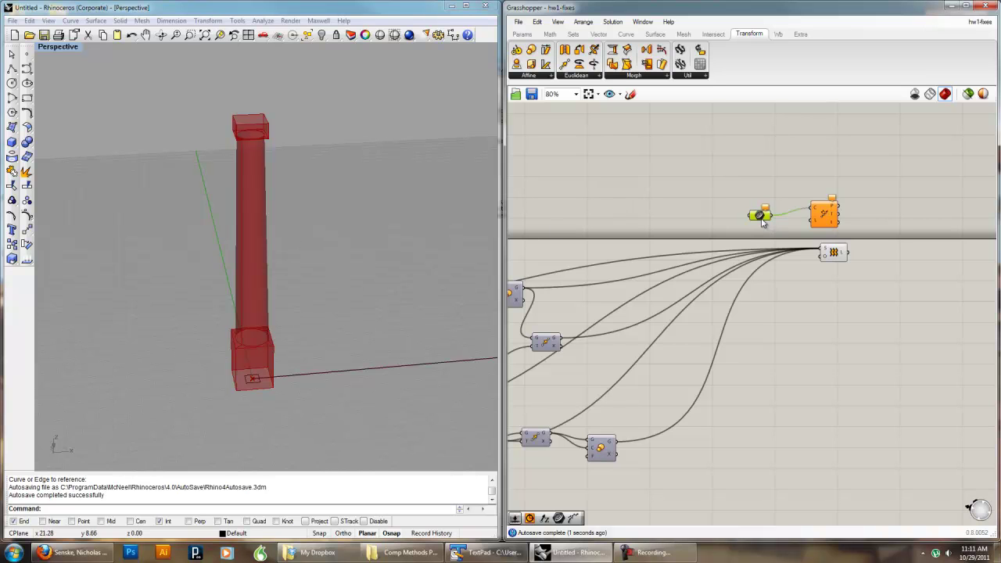
Set the Curve parameter to one curve, picking the red path line in Rhino.
right_click(761, 216)
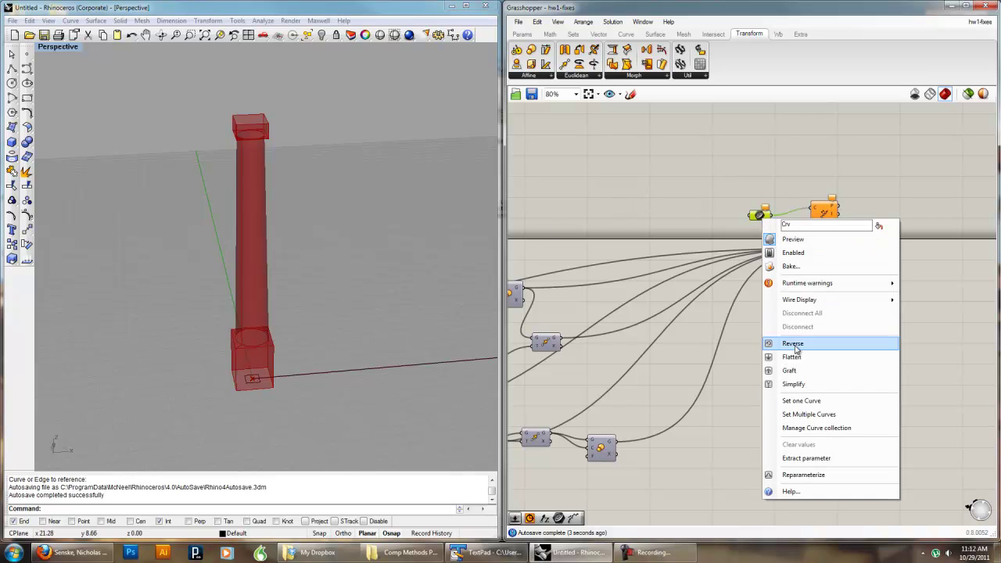
left_click(802, 400)
left_click(454, 370)
scroll(643, 305, "down", 3)
right_click_drag(645, 268, 715, 287)
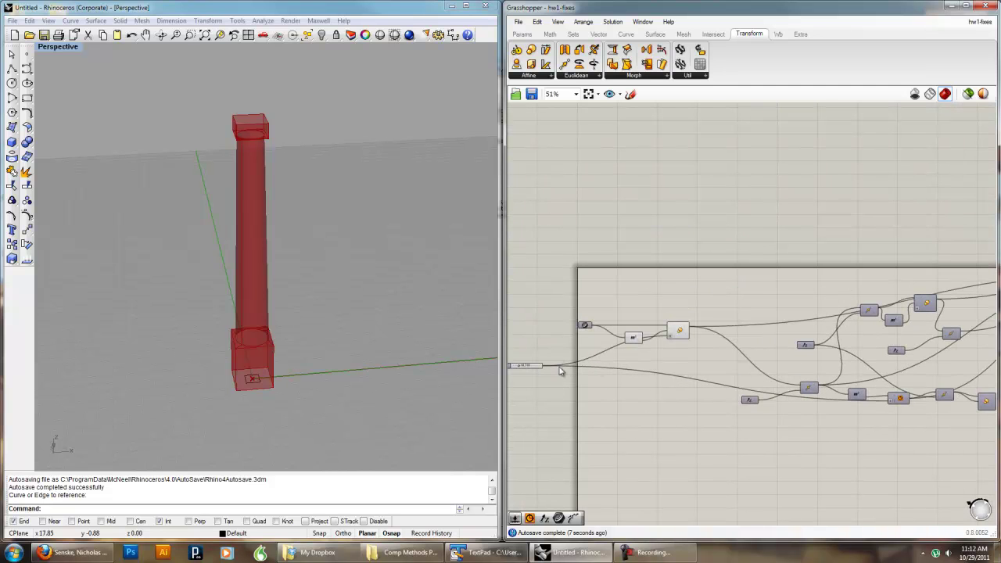
Move the number slider beside Divide Distance and set the spacing length to 11.969.
scroll(538, 362, "up", 2)
left_click_drag(536, 364, 899, 183)
right_click_drag(899, 183, 563, 261)
left_click_drag(563, 259, 694, 311)
scroll(375, 286, "down", 2)
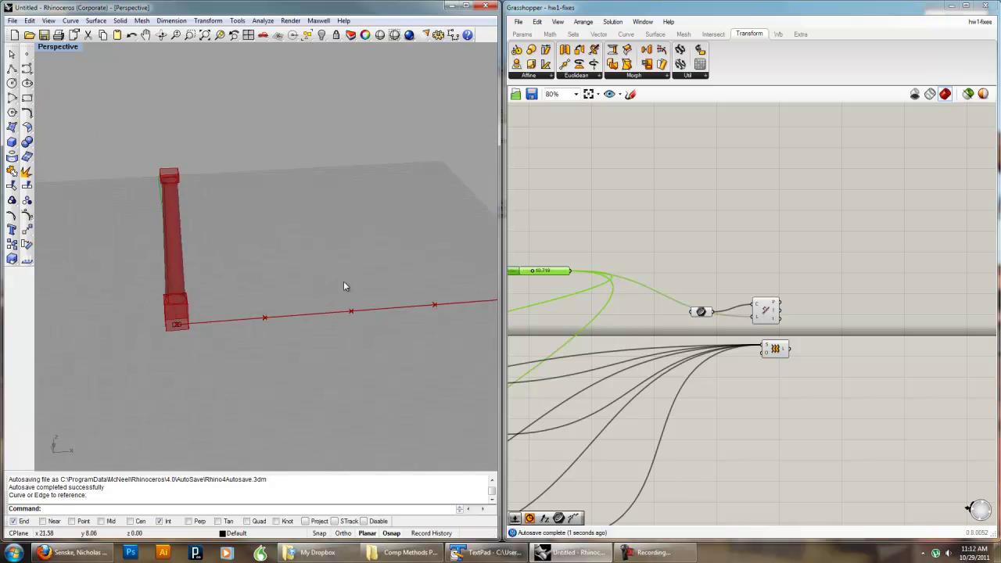
scroll(286, 268, "up", 3)
scroll(339, 266, "down", 1)
right_click_drag(579, 303, 632, 290)
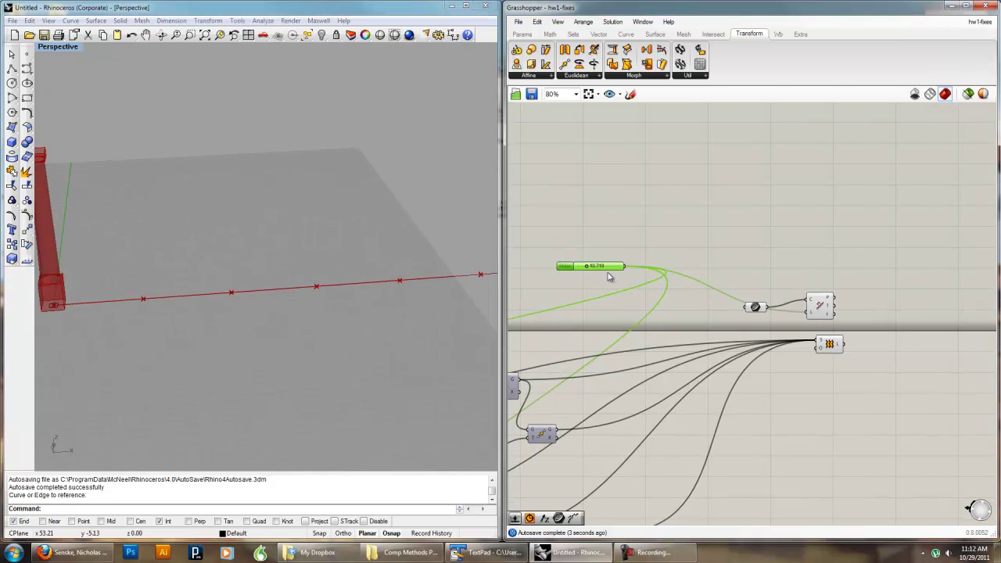
mouse_move(587, 268)
left_mouse_down()
mouse_move(601, 268)
mouse_move(590, 273)
left_mouse_up()
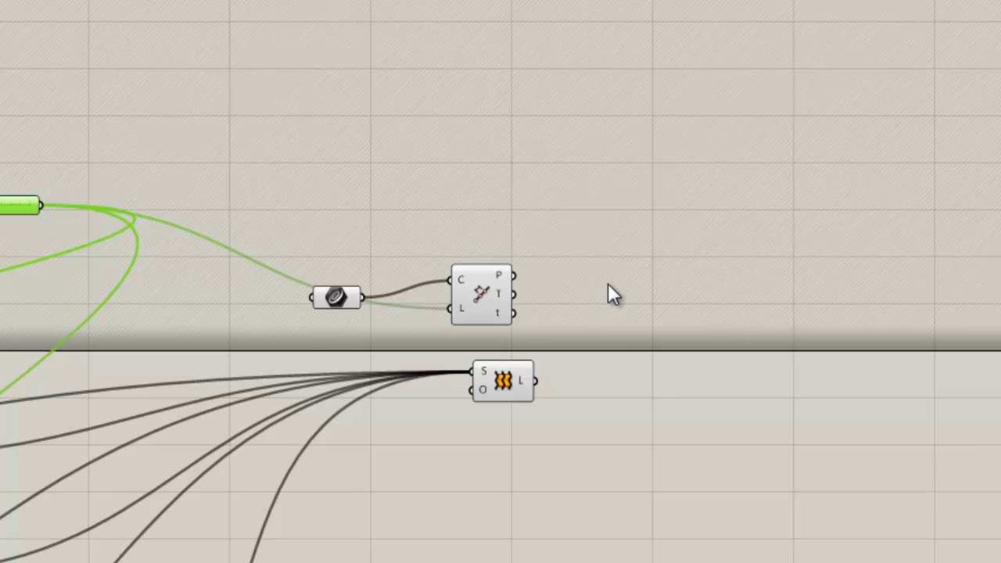
Add an Orient component via the 'ori' search and place it to the right.
double_click(607, 283)
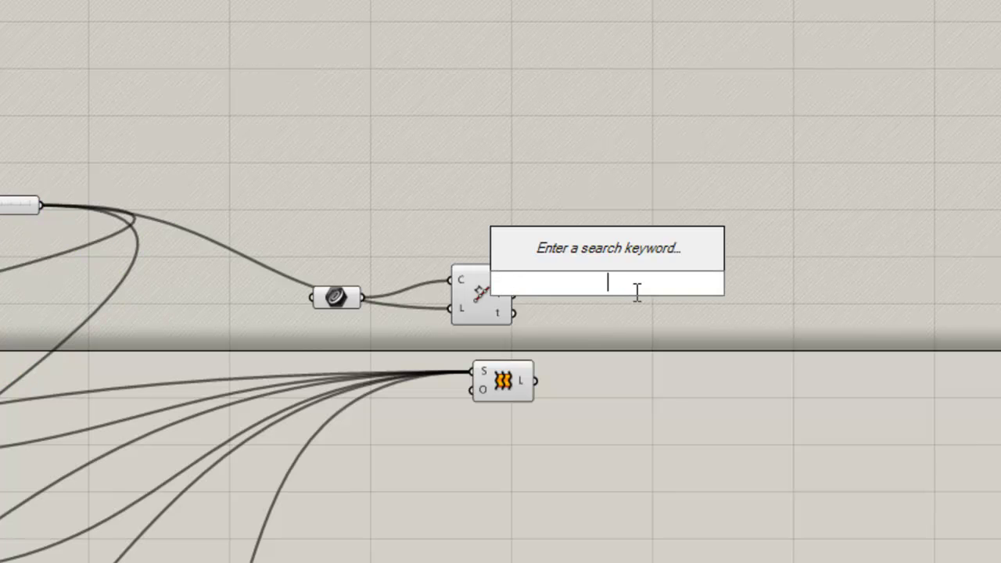
type("ori")
left_click(579, 254)
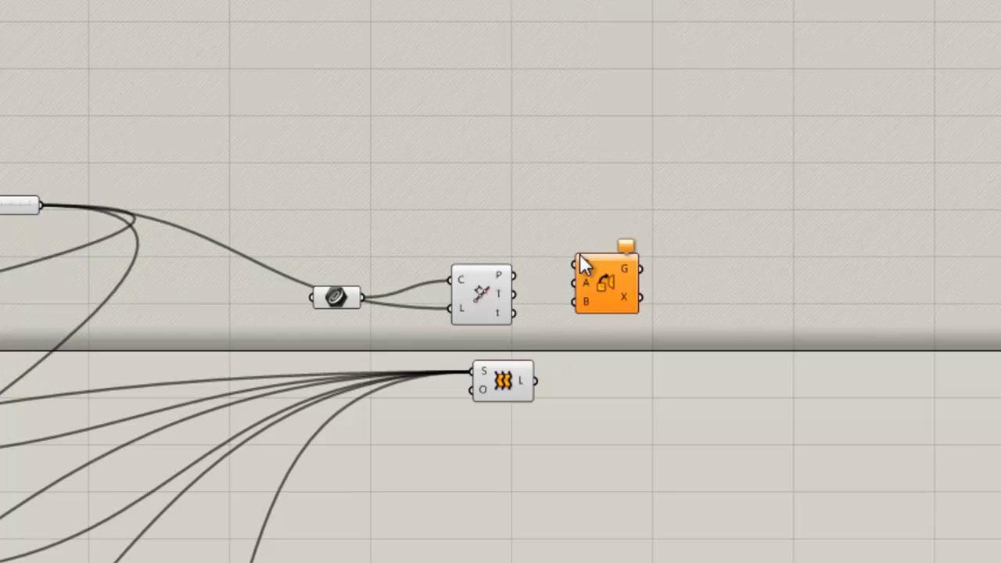
left_click_drag(603, 281, 656, 278)
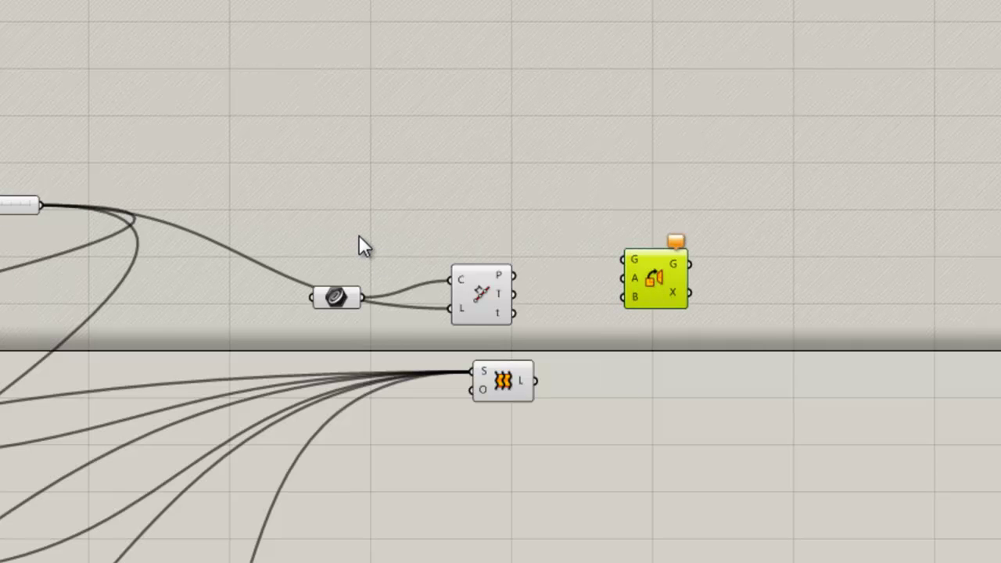
left_click(586, 278)
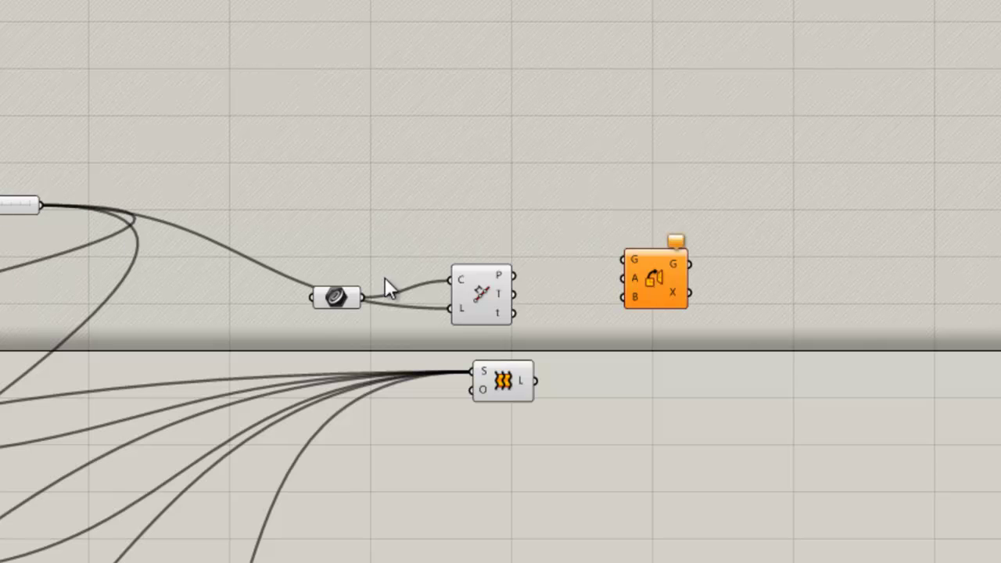
Wire the Loft output into Orient's G and the division points into B.
mouse_move(500, 273)
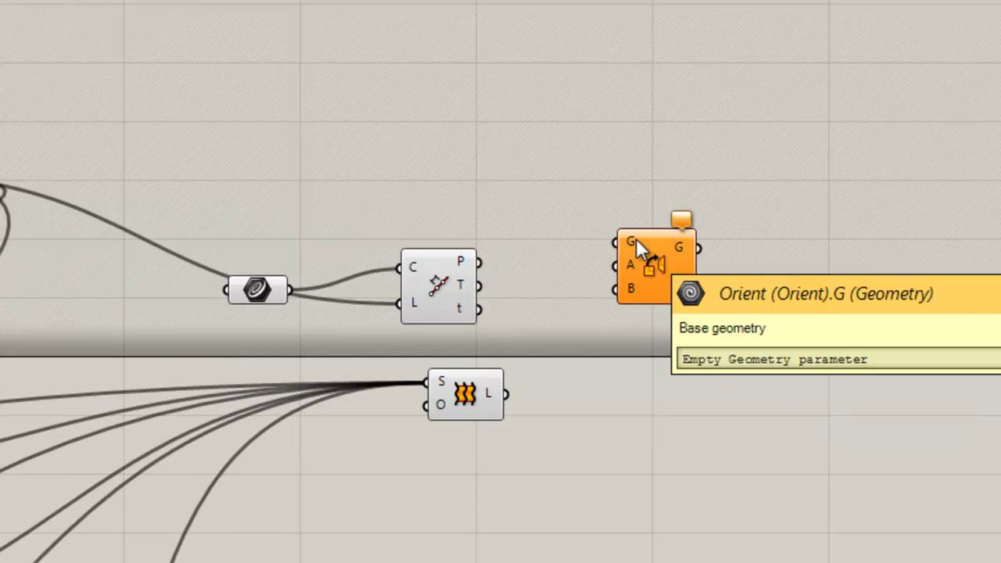
left_click_drag(646, 401, 772, 244)
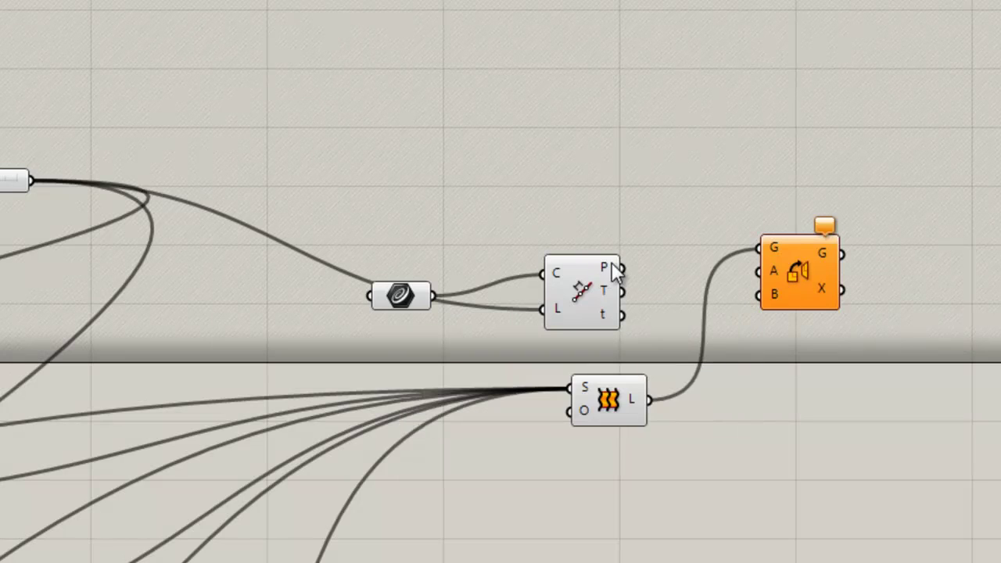
left_click_drag(620, 266, 758, 295)
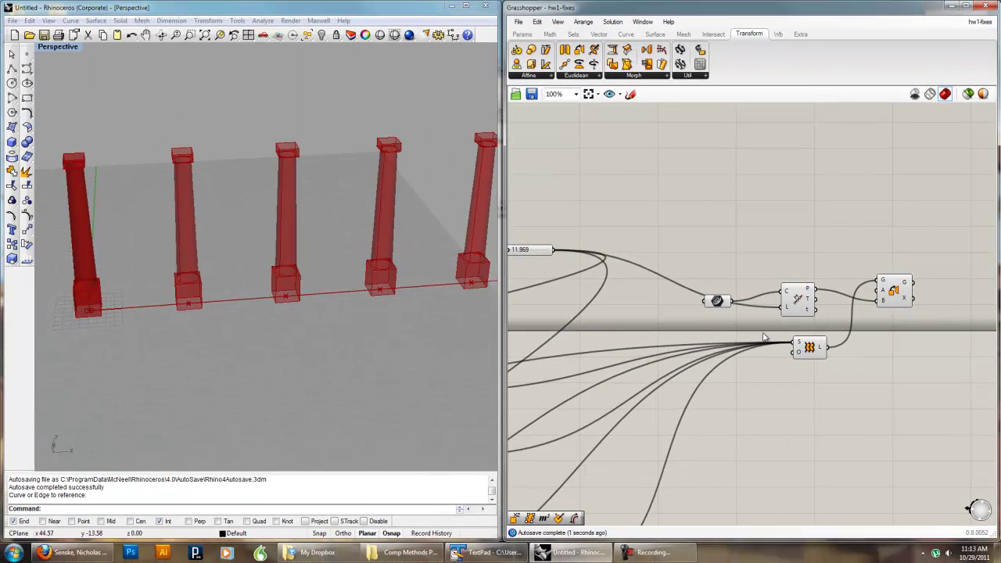
Check the Orient column row preview, then set the spacing slider to 10.469.
scroll(368, 321, "down", 3)
mouse_move(369, 321)
right_mouse_down()
mouse_move(428, 315)
mouse_move(332, 305)
mouse_move(358, 309)
right_mouse_up()
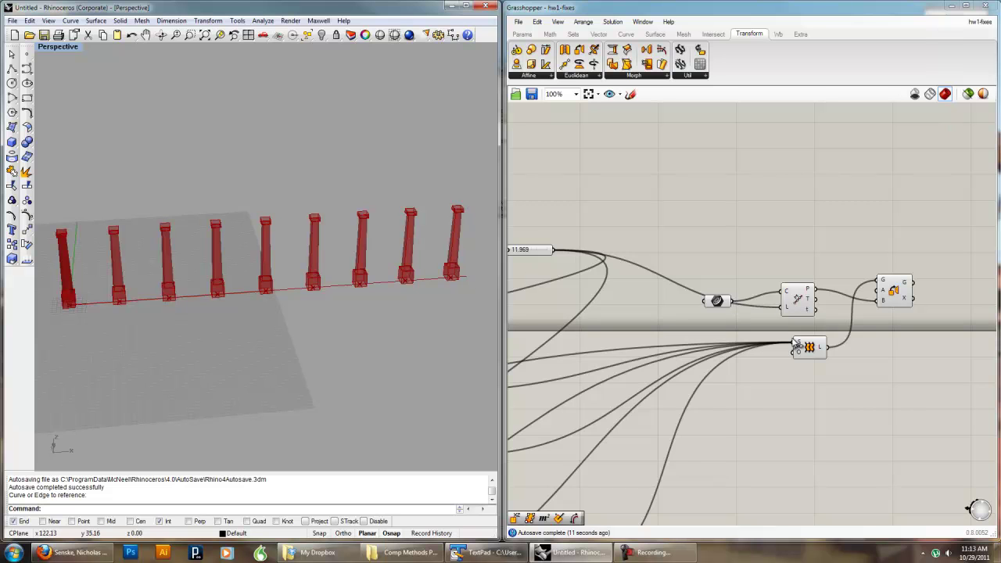
left_click_drag(809, 348, 785, 348)
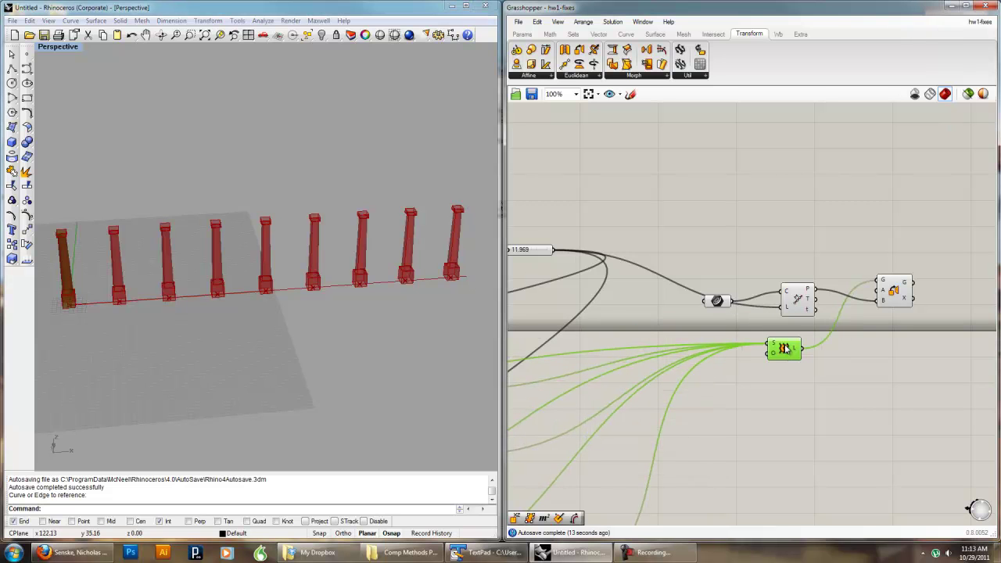
left_click(893, 301)
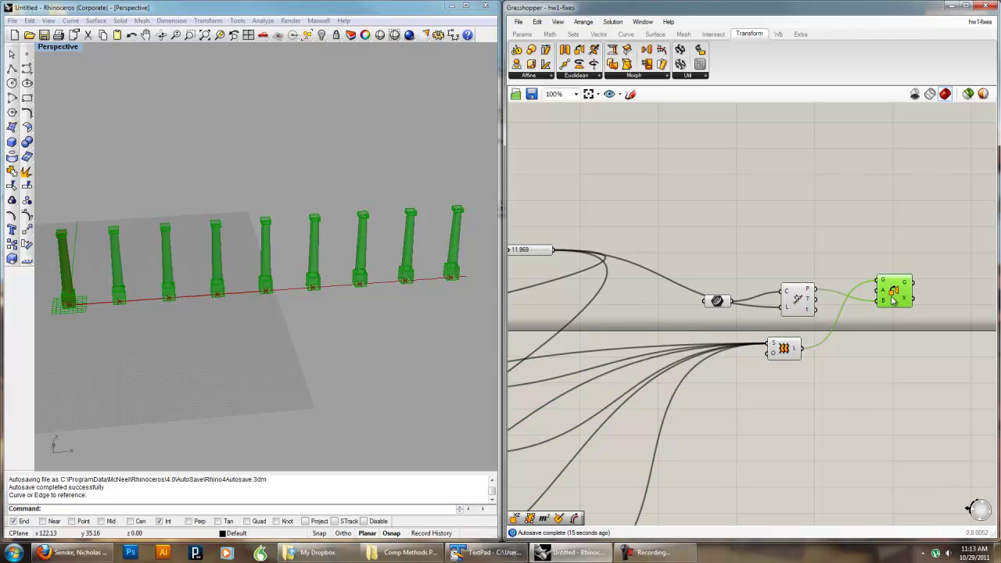
left_click(603, 314)
right_click_drag(545, 278, 625, 277)
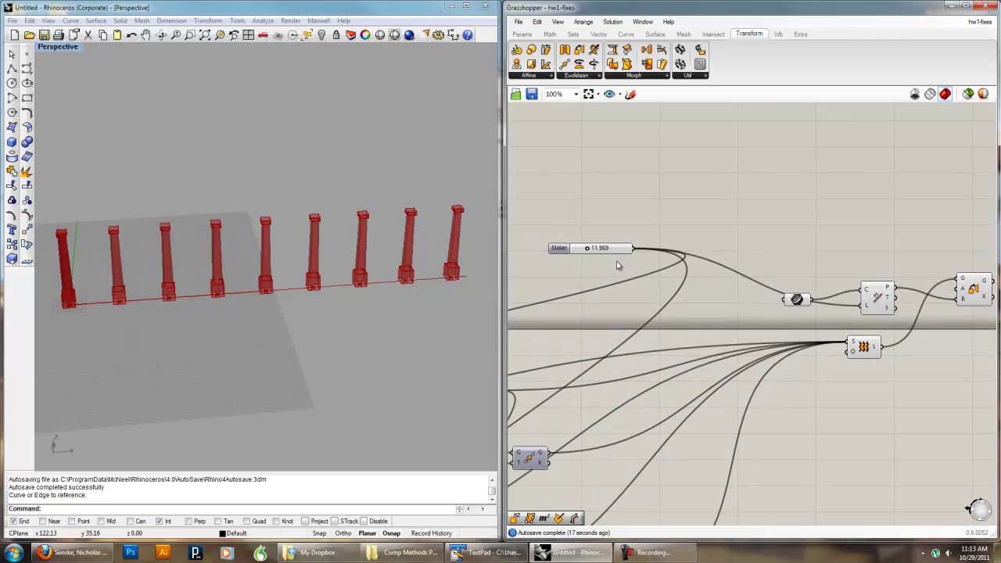
mouse_move(591, 249)
left_mouse_down()
mouse_move(609, 249)
mouse_move(588, 254)
left_mouse_up()
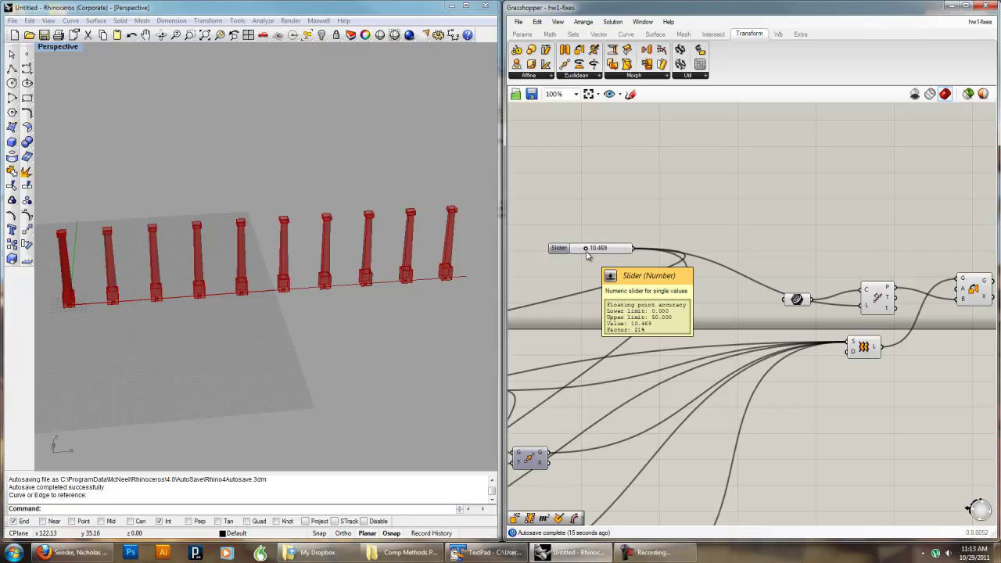
Inspect the Area component and the Orient preview across the network.
scroll(585, 264, "down", 3)
right_click_drag(585, 264, 795, 259)
scroll(707, 313, "up", 3)
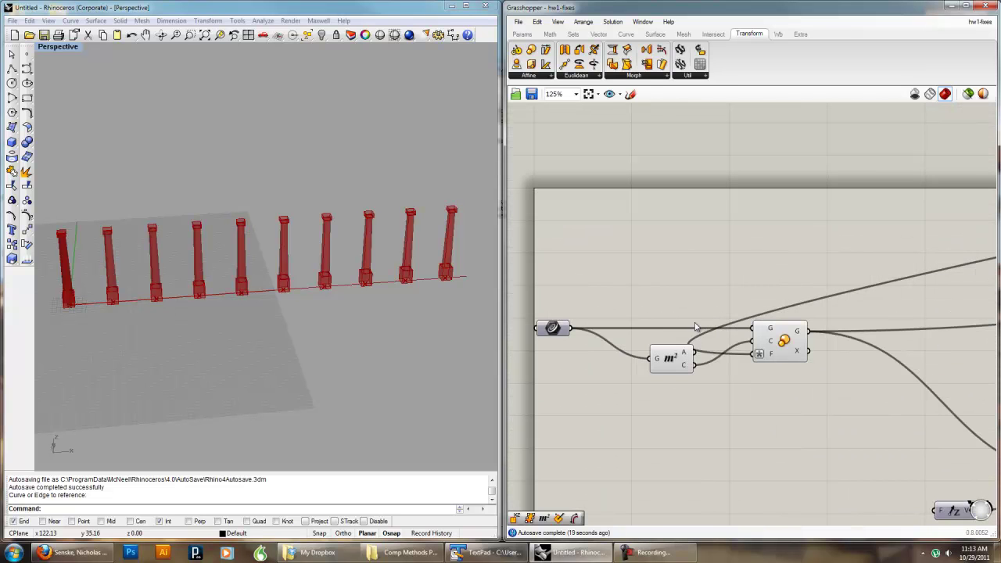
left_click(673, 361)
left_click(798, 404)
scroll(797, 404, "down", 2)
right_click_drag(826, 324, 632, 283)
scroll(905, 283, "up", 3)
left_click(860, 225)
right_click_drag(793, 290, 884, 292)
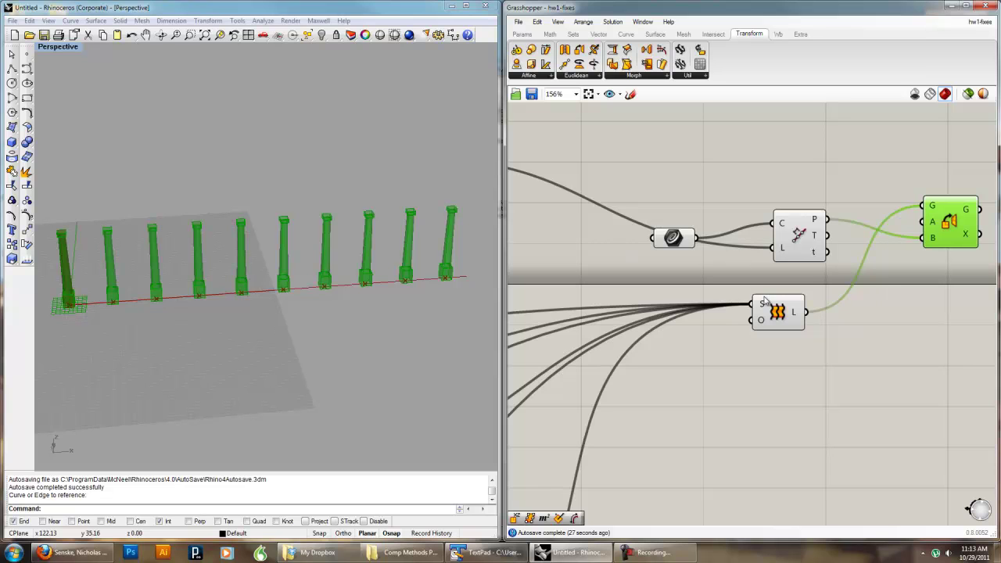
left_click(883, 327)
Orbit the Rhino view to face the columns and lower the spacing slider to 7.969.
scroll(885, 329, "down", 1)
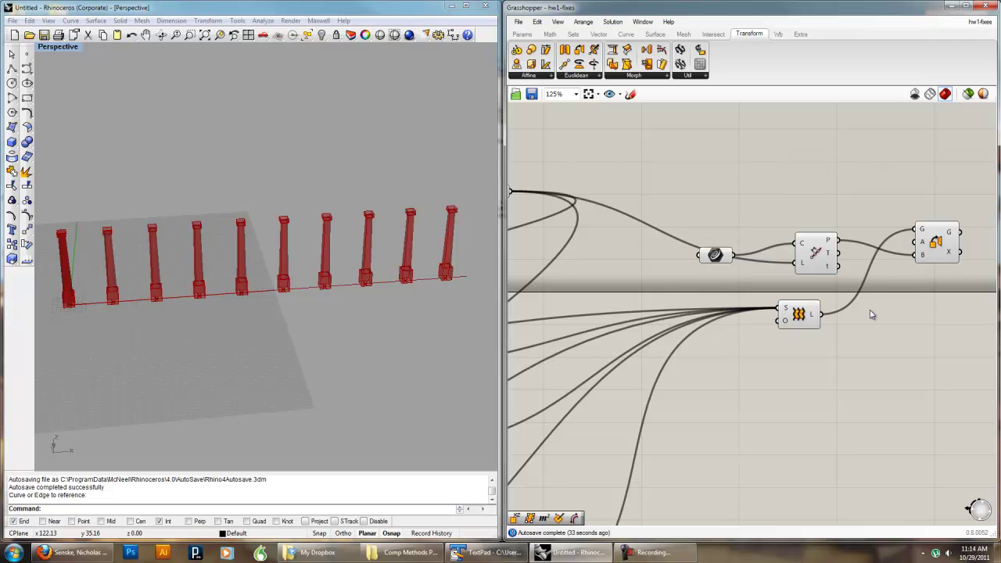
scroll(870, 310, "down", 1)
right_click_drag(678, 270, 752, 275)
mouse_move(380, 252)
right_mouse_down()
mouse_move(324, 261)
mouse_move(320, 238)
mouse_move(315, 252)
mouse_move(367, 254)
right_mouse_up()
right_click_drag(623, 292, 689, 289)
mouse_move(669, 219)
left_mouse_down()
mouse_move(687, 222)
mouse_move(666, 226)
left_mouse_up()
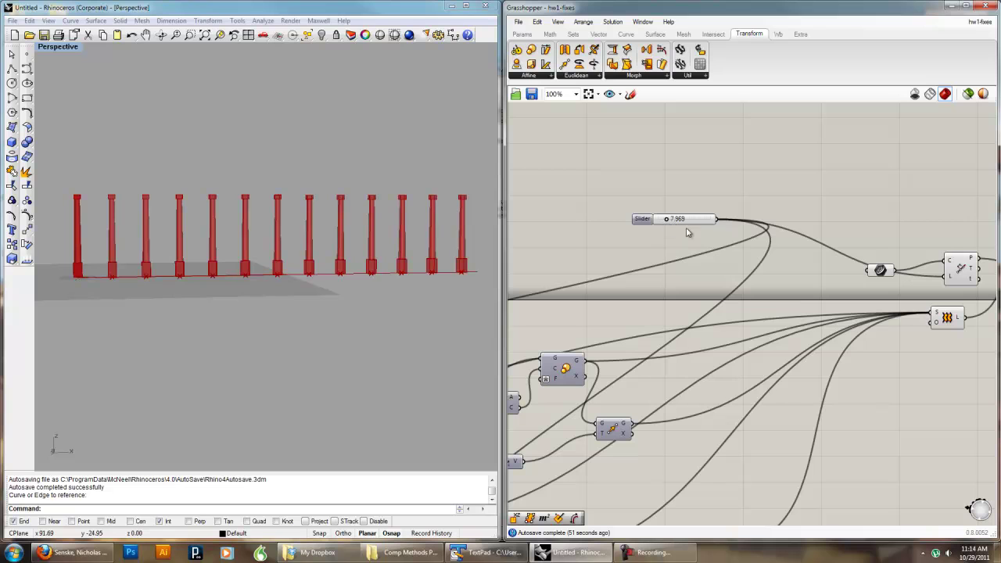